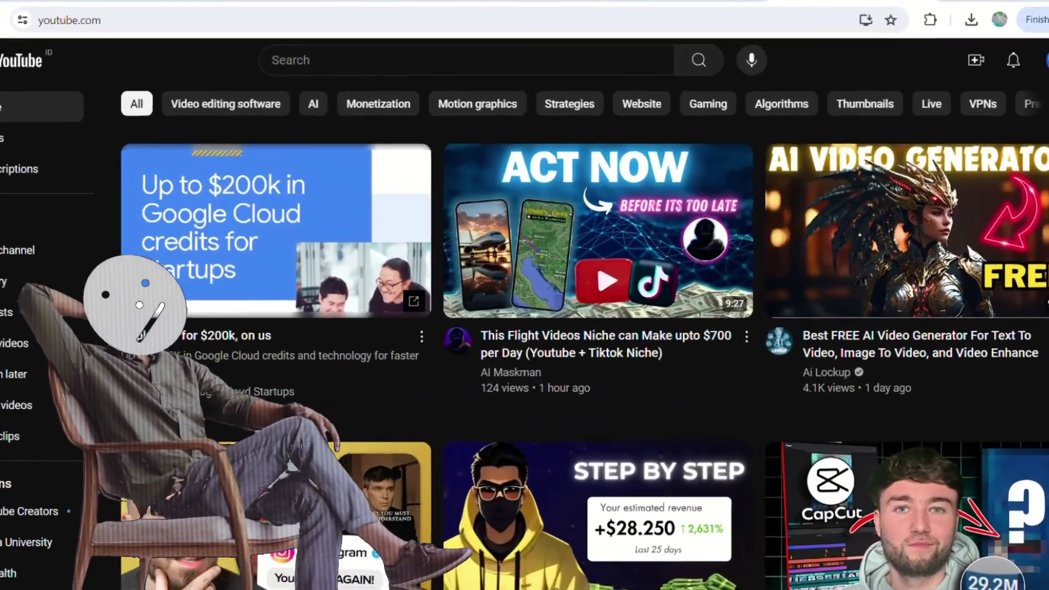
# Step: Scroll through the channel's video thumbnails sorted by Popular
pyautogui.scroll(-10, 574, 355)
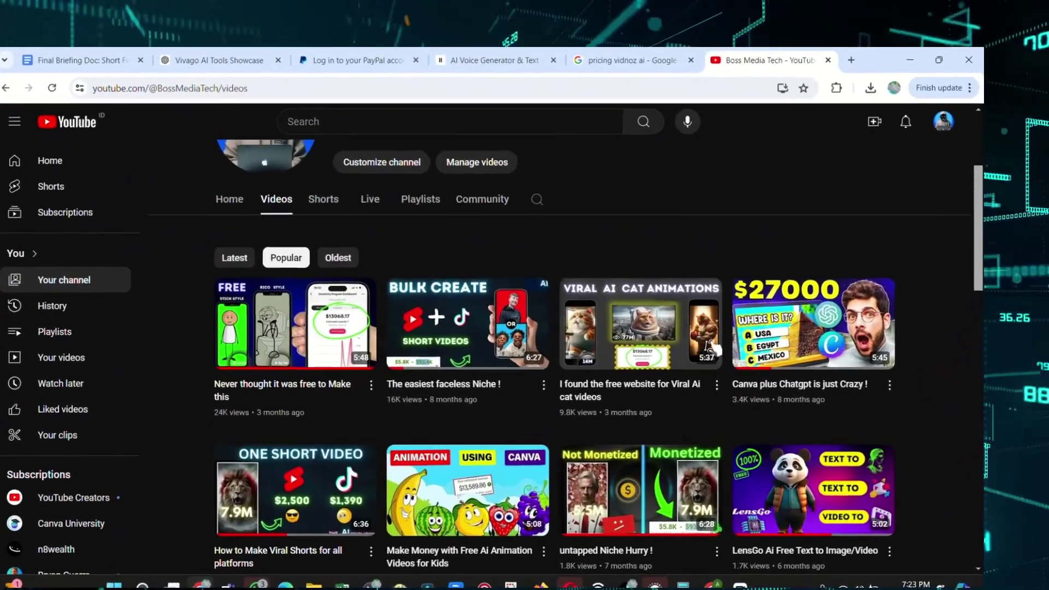
pyautogui.scroll(-1, 721, 356)
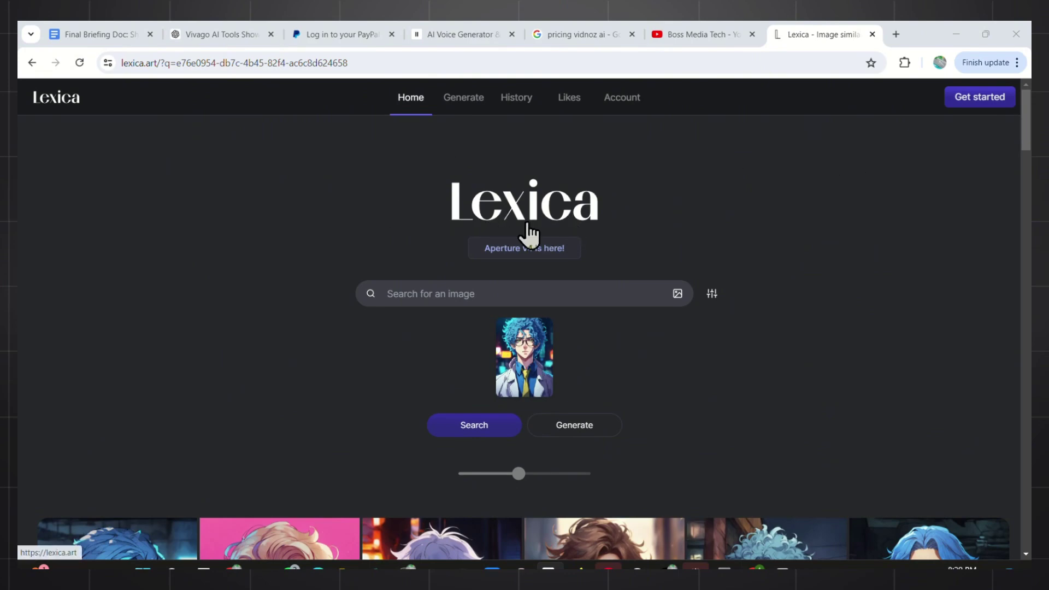
# Step: Scroll through Lexica results similar to the blue-haired anime portrait
pyautogui.scroll(-4, 909, 209)
pyautogui.scroll(-2, 913, 207)
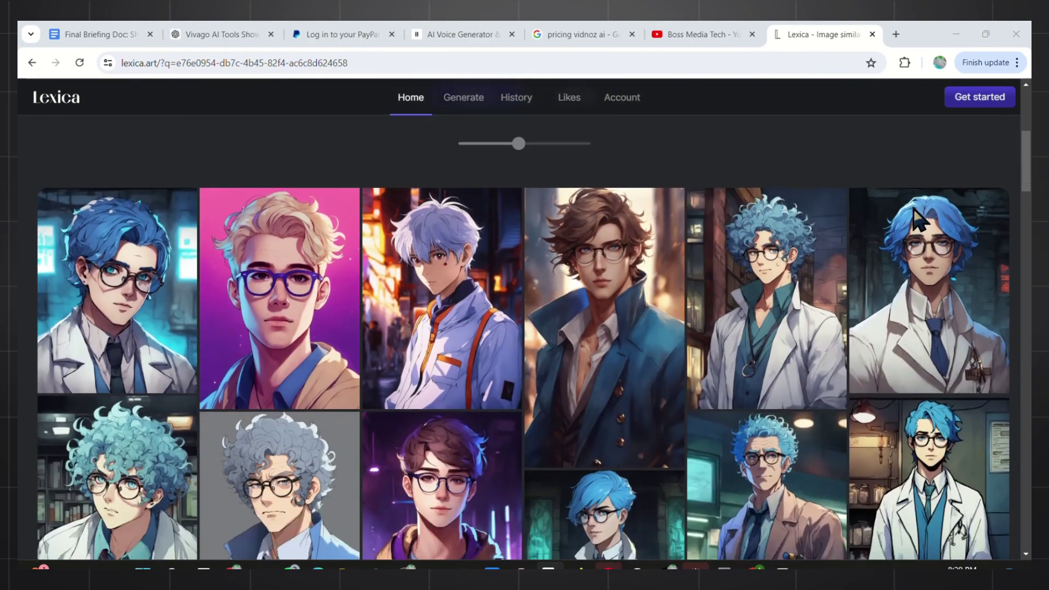
pyautogui.scroll(-3, 523, 338)
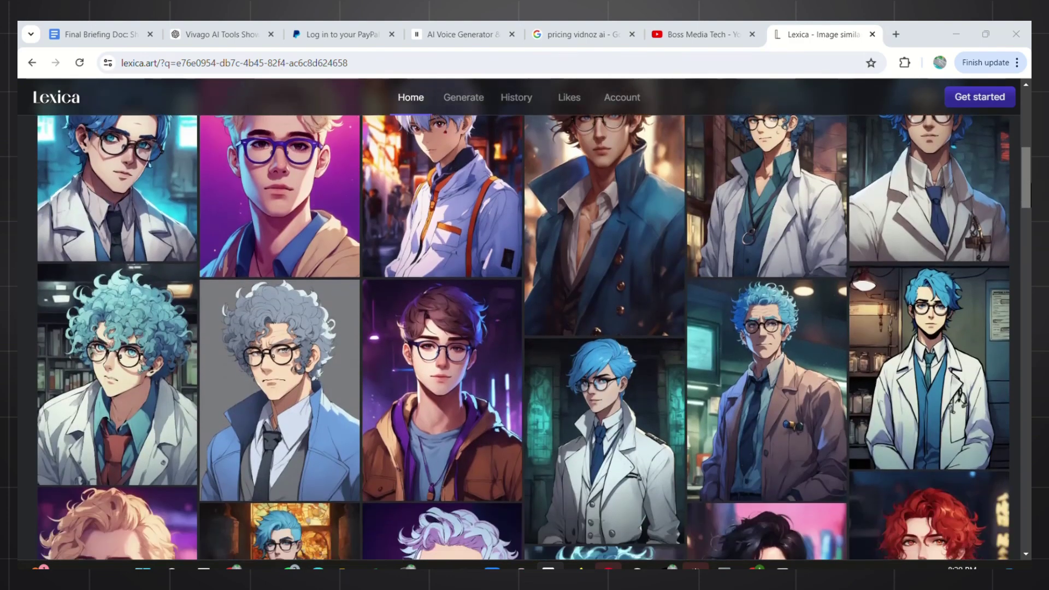
pyautogui.scroll(-3, 523, 339)
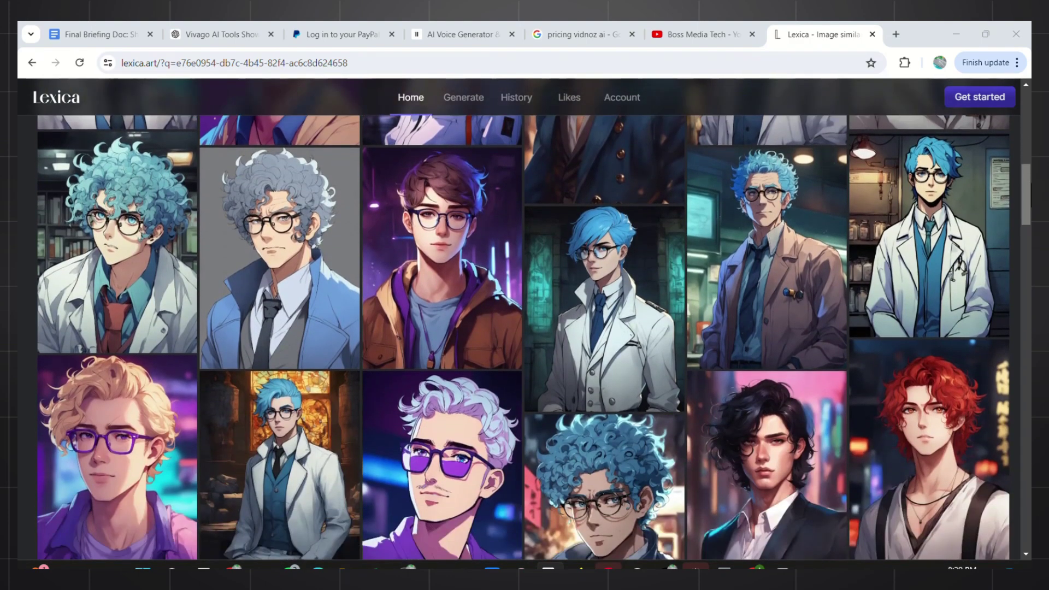
pyautogui.scroll(-5, 523, 339)
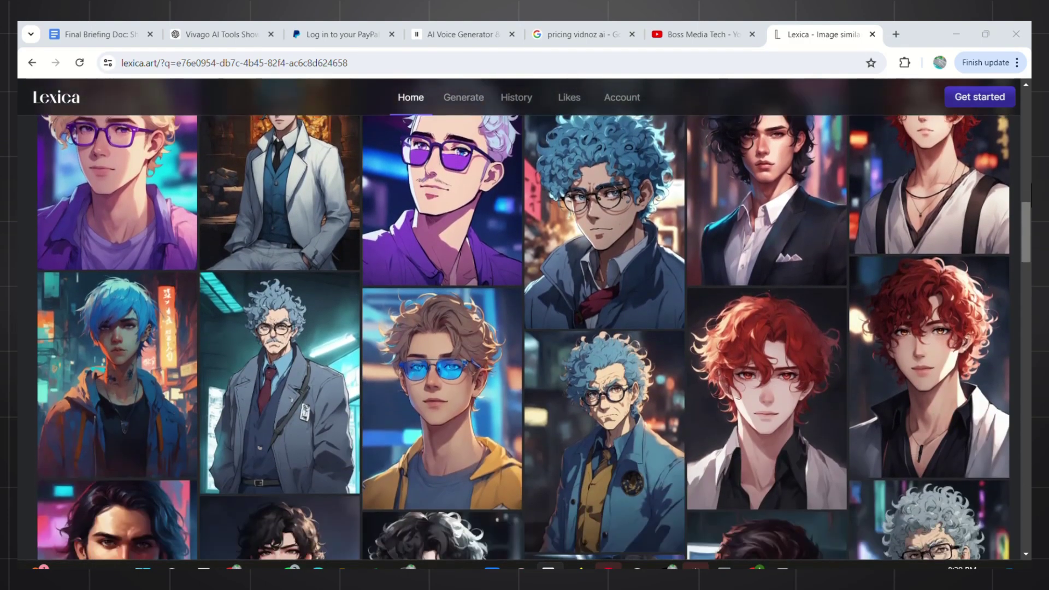
pyautogui.scroll(-8, 524, 339)
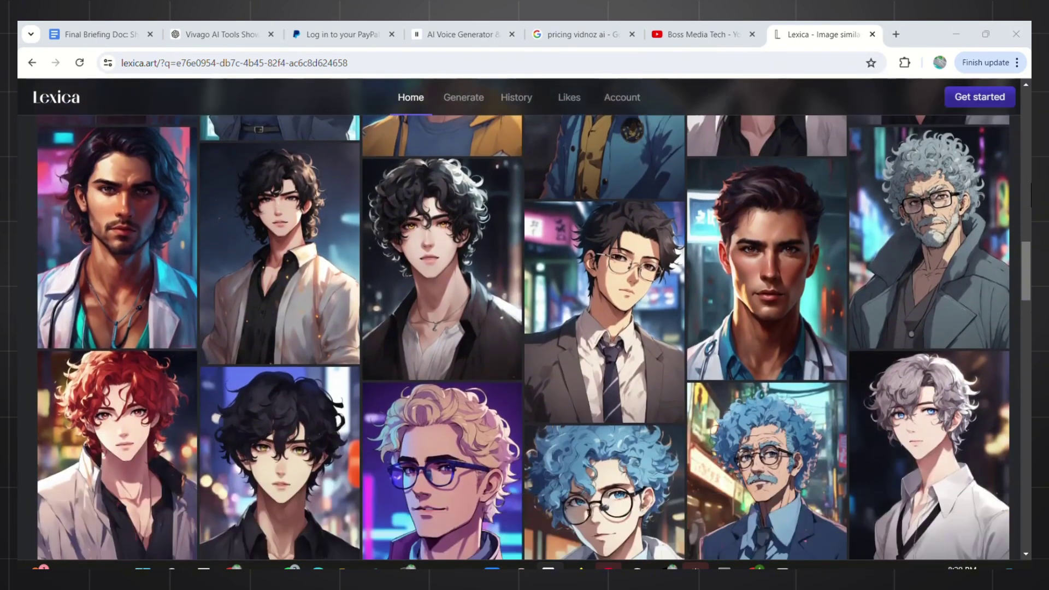
pyautogui.scroll(-9, 523, 339)
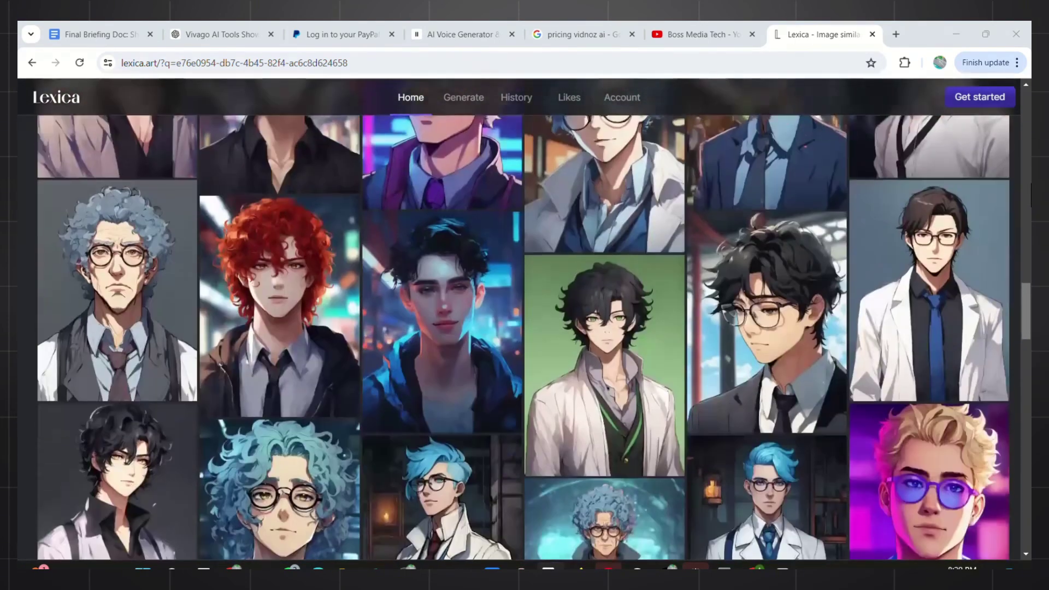
pyautogui.scroll(-7, 523, 339)
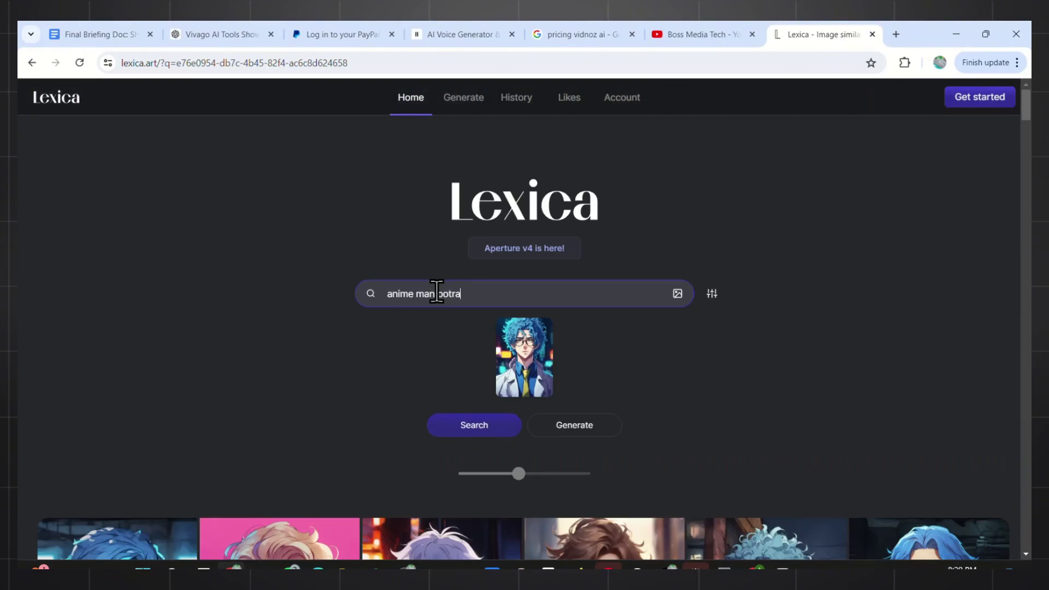
# Step: Search Lexica for 'anime man potrait' and bring up save options for the Finance man with a suit image
pyautogui.press('Return')
pyautogui.scroll(-7, 521, 355)
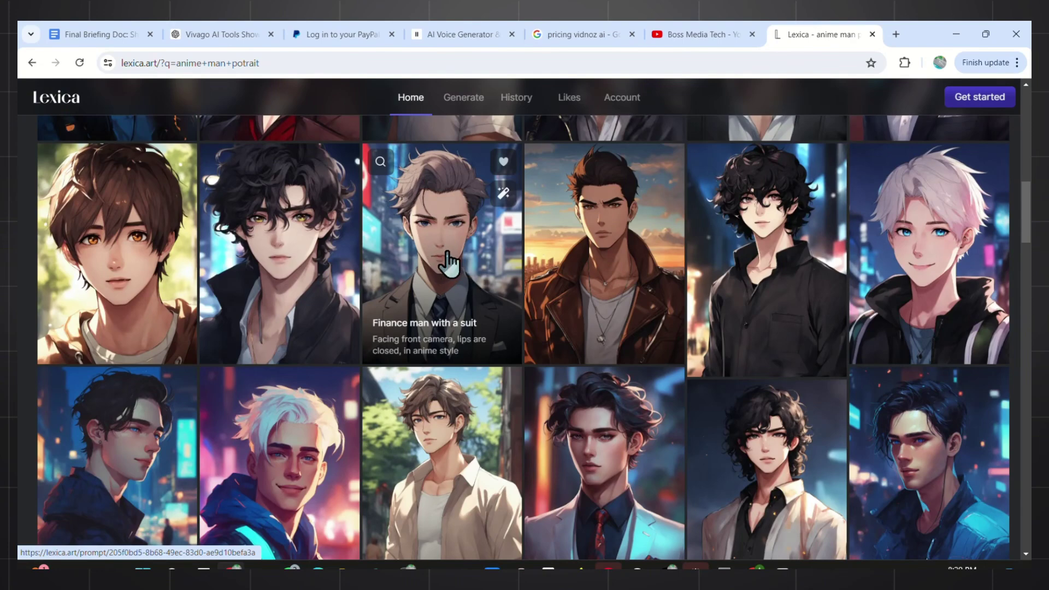
pyautogui.rightClick(474, 251)
pyautogui.scroll(-4, 473, 328)
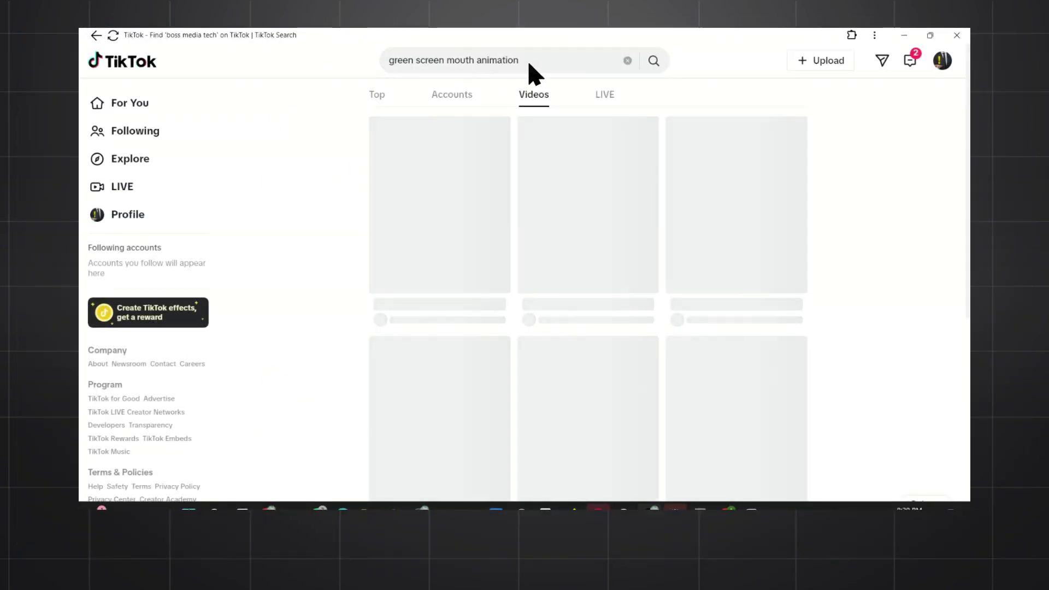
# Step: Scroll through TikTok video results for 'green screen mouth animation'
pyautogui.scroll(-4, 375, 245)
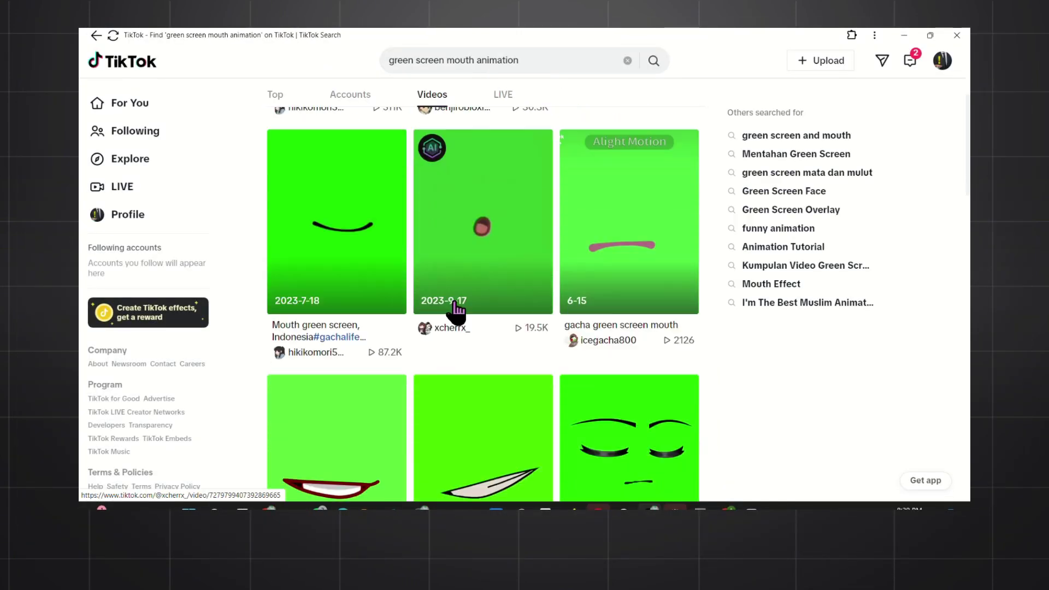
pyautogui.scroll(-10, 457, 311)
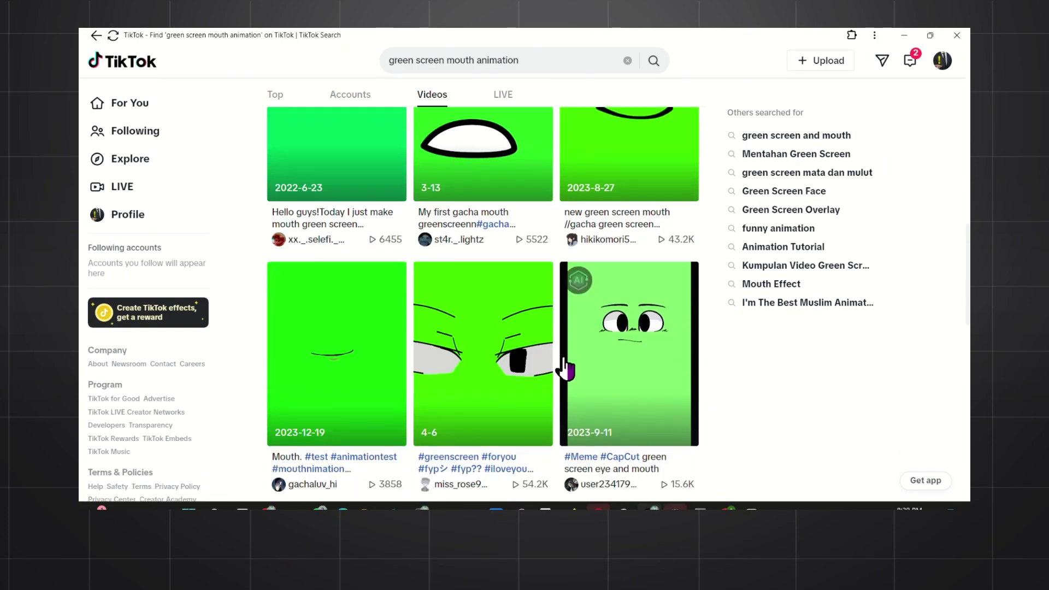
pyautogui.scroll(-10, 565, 369)
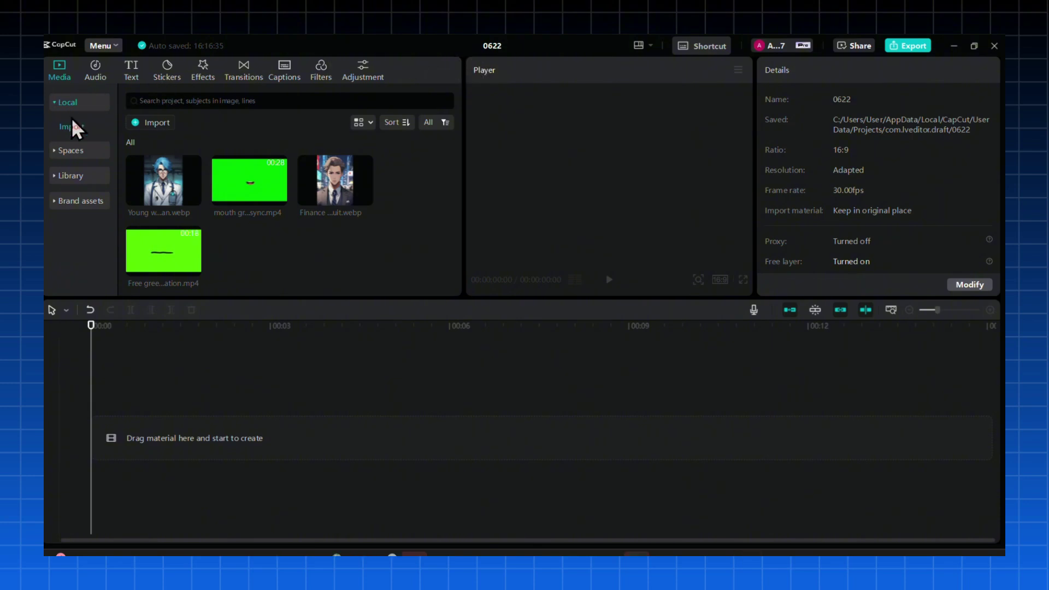
# Step: Search CapCut's stock Library for 'studio room' footage using the recent search suggestion
pyautogui.click(78, 180)
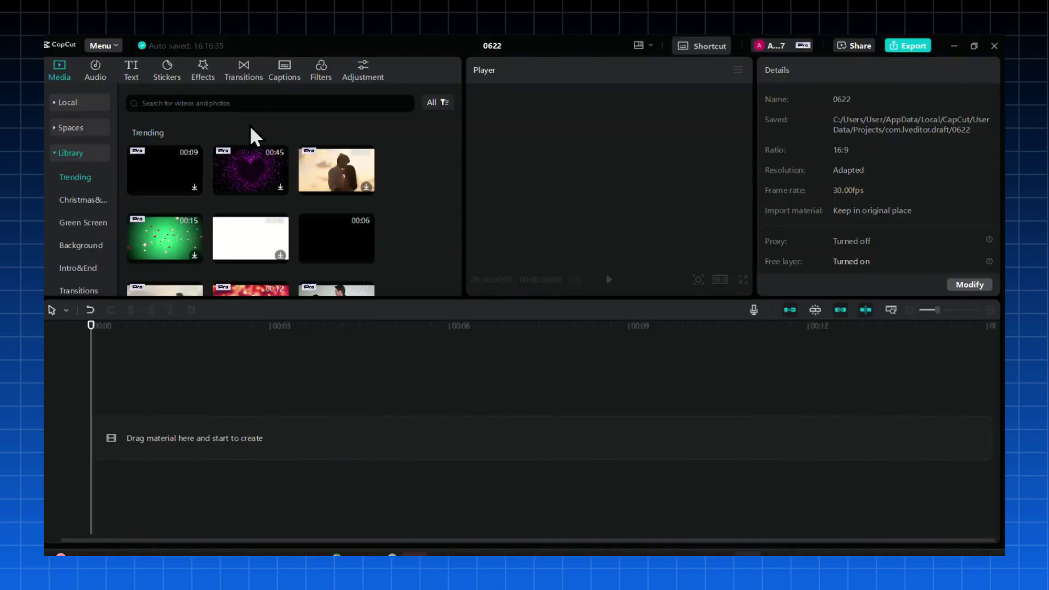
pyautogui.click(241, 105)
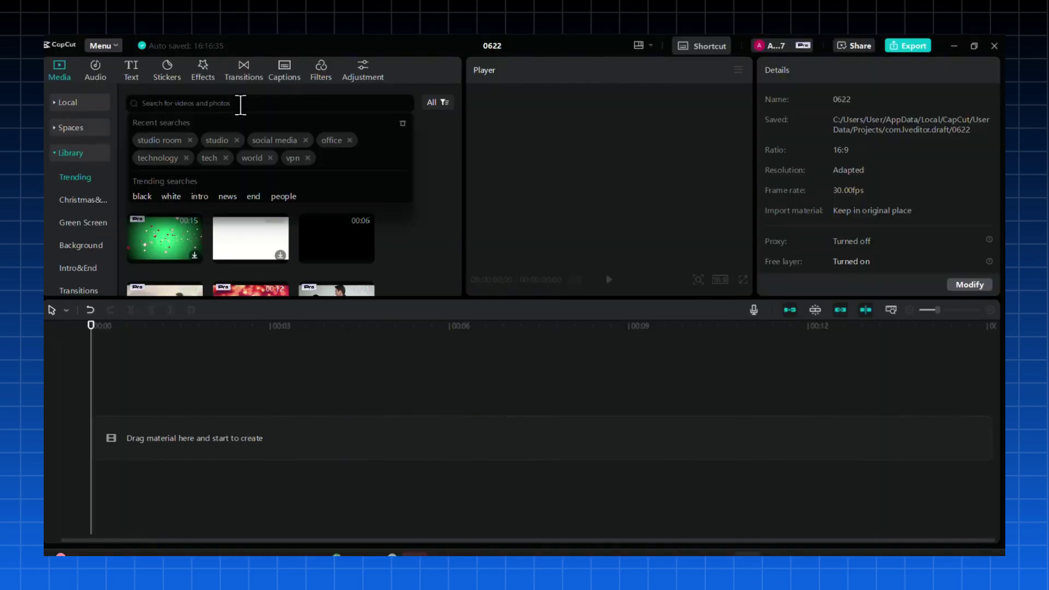
pyautogui.click(155, 141)
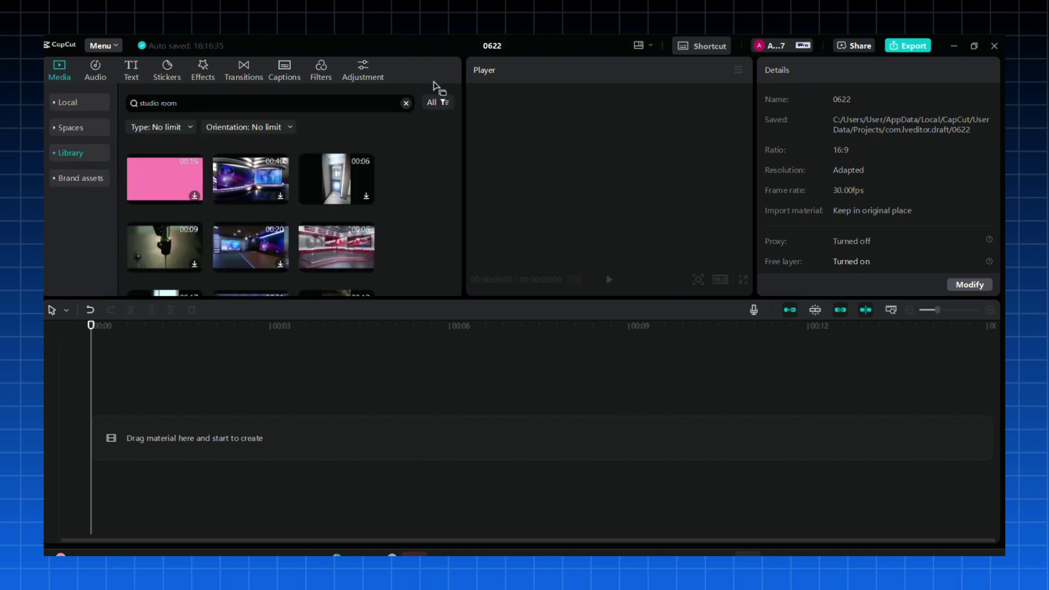
pyautogui.scroll(-2, 335, 164)
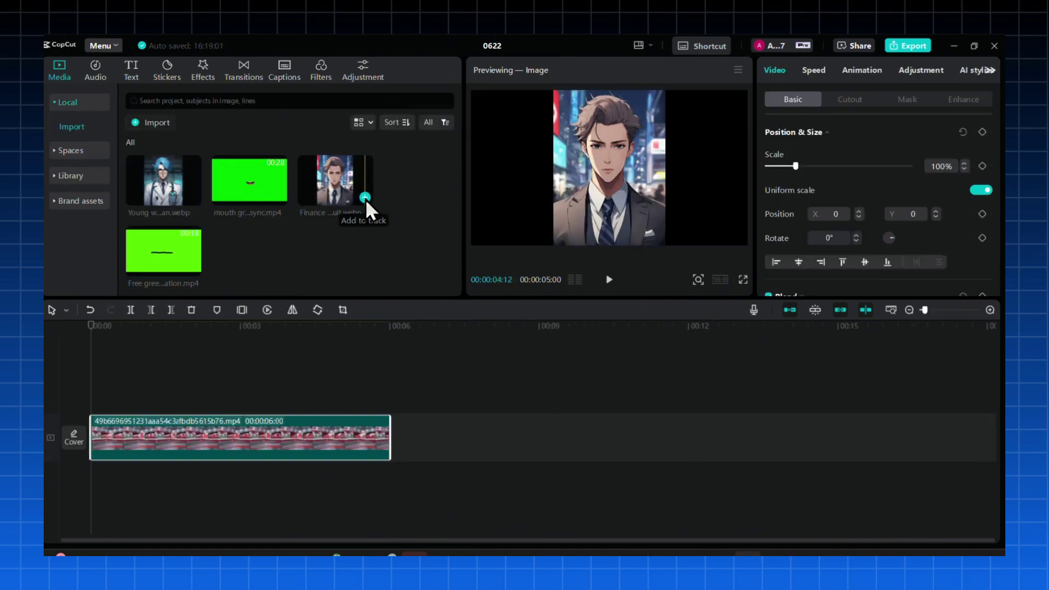
# Step: Place the Finance man image above the studio clip, enlarge it, and reorder it beneath the mouth layer
pyautogui.click(368, 204)
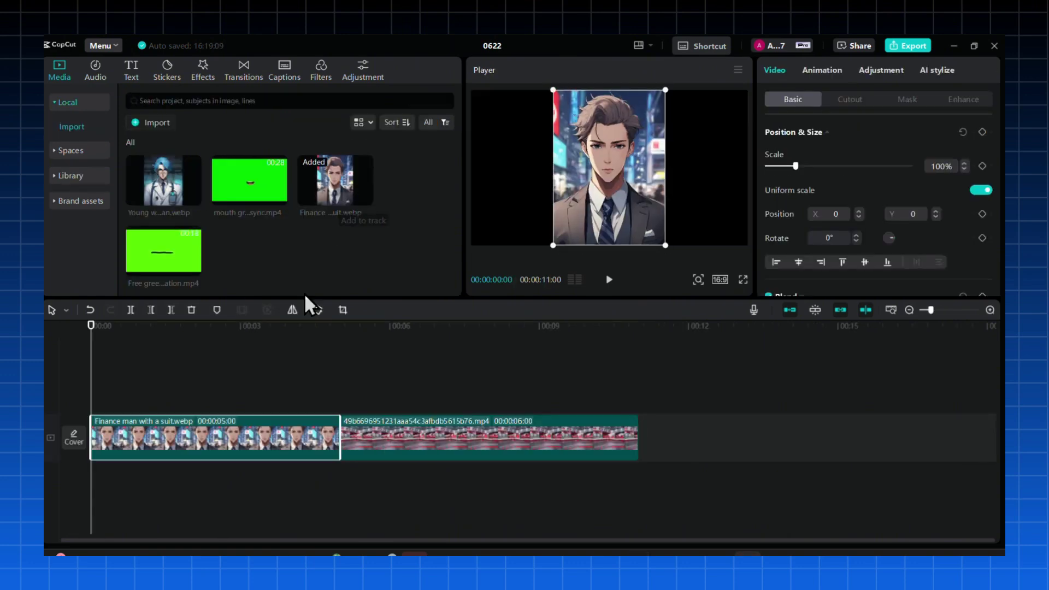
pyautogui.moveTo(288, 458); pyautogui.dragTo(283, 419)
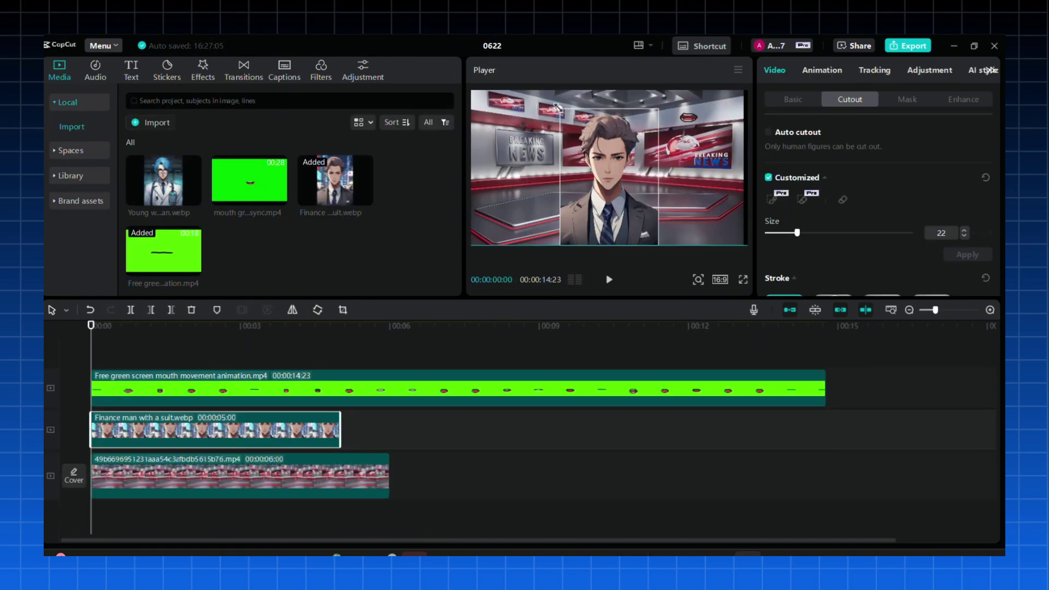
pyautogui.moveTo(558, 106); pyautogui.dragTo(492, 96)
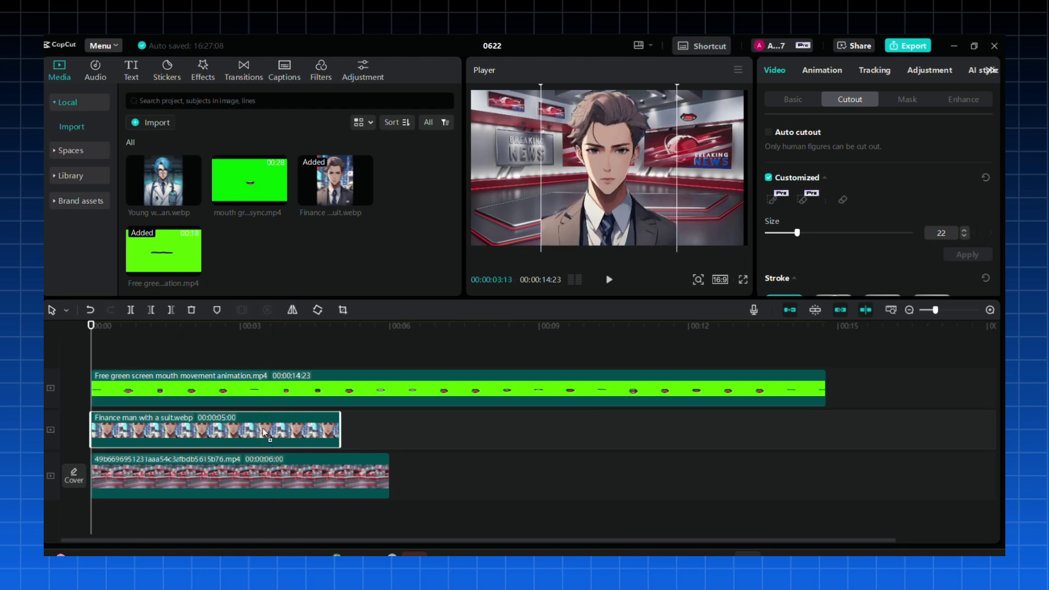
pyautogui.moveTo(264, 433); pyautogui.dragTo(260, 404)
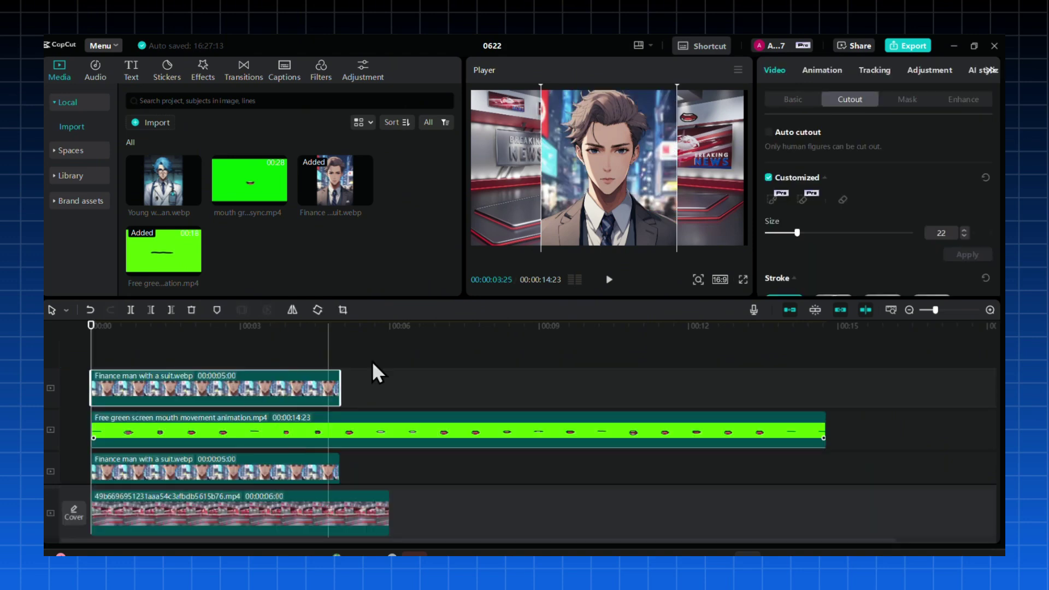
pyautogui.moveTo(267, 389); pyautogui.dragTo(335, 453)
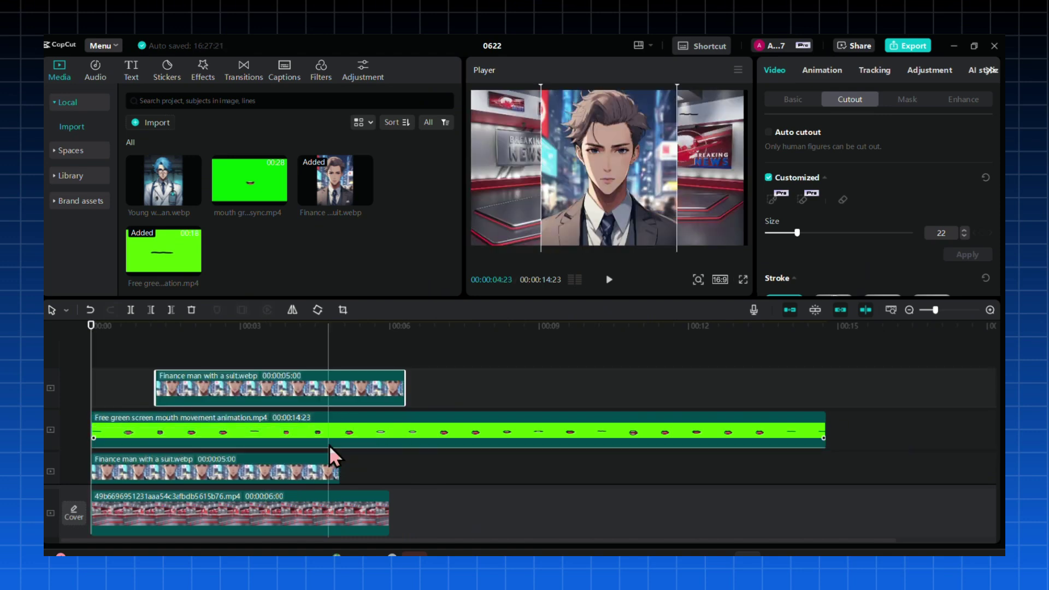
pyautogui.moveTo(258, 391); pyautogui.dragTo(240, 432)
# Step: Apply a Circle mask to the anchor image and shrink it around the face
pyautogui.click(908, 100)
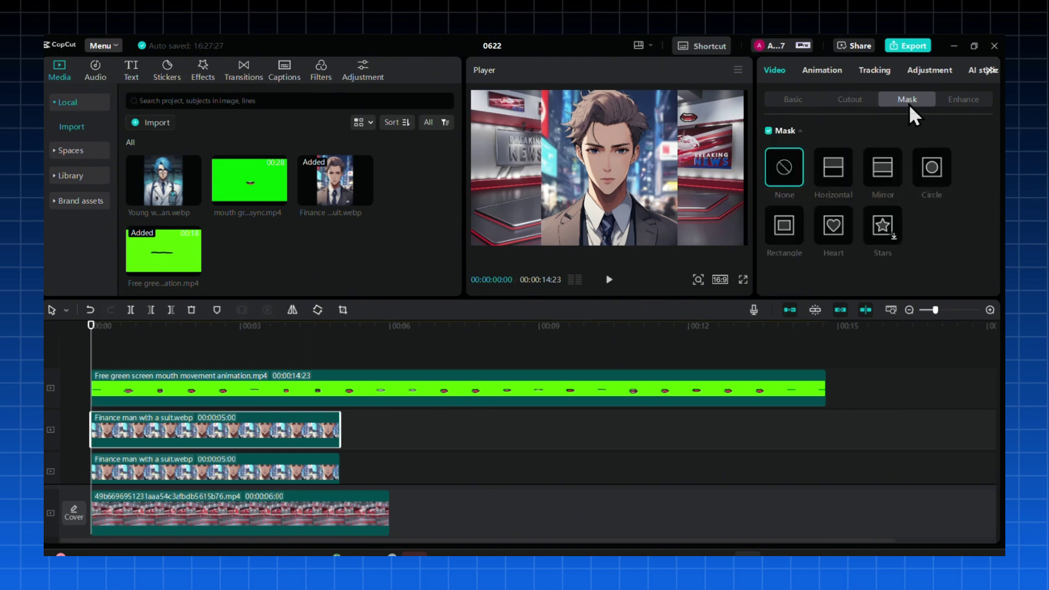
pyautogui.click(931, 178)
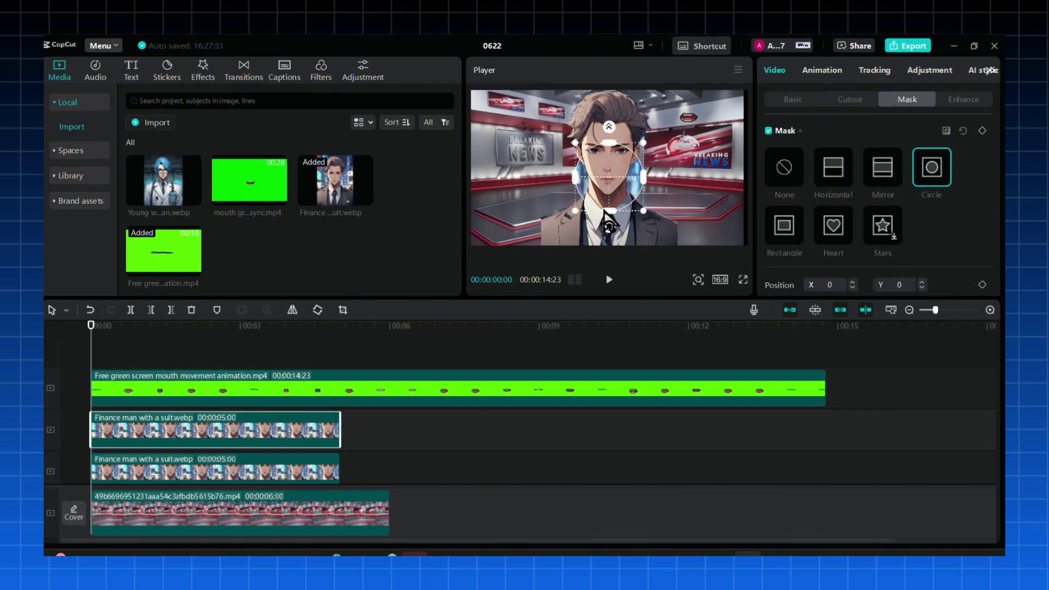
pyautogui.moveTo(646, 211); pyautogui.dragTo(623, 188)
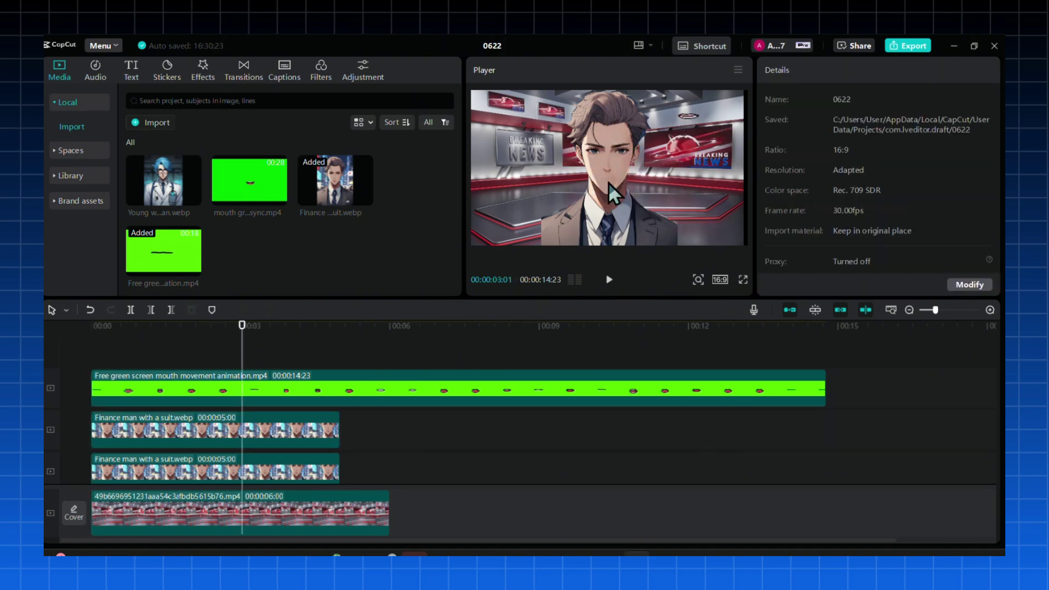
# Step: Position the green-screen mouth clip over the anchor's mouth at X 0, Y -175
pyautogui.click(392, 390)
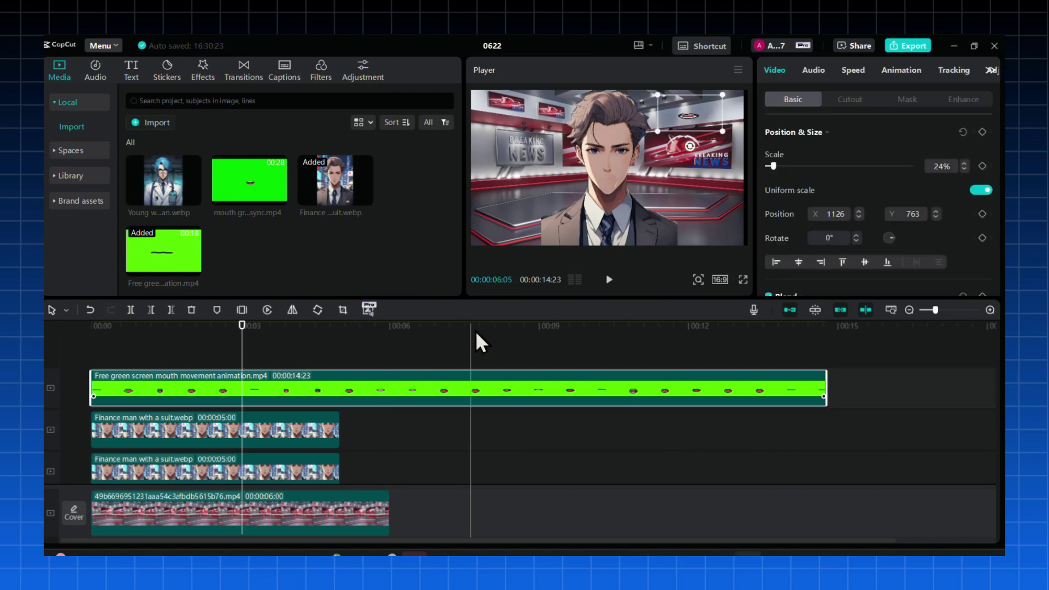
pyautogui.moveTo(695, 110); pyautogui.dragTo(612, 179)
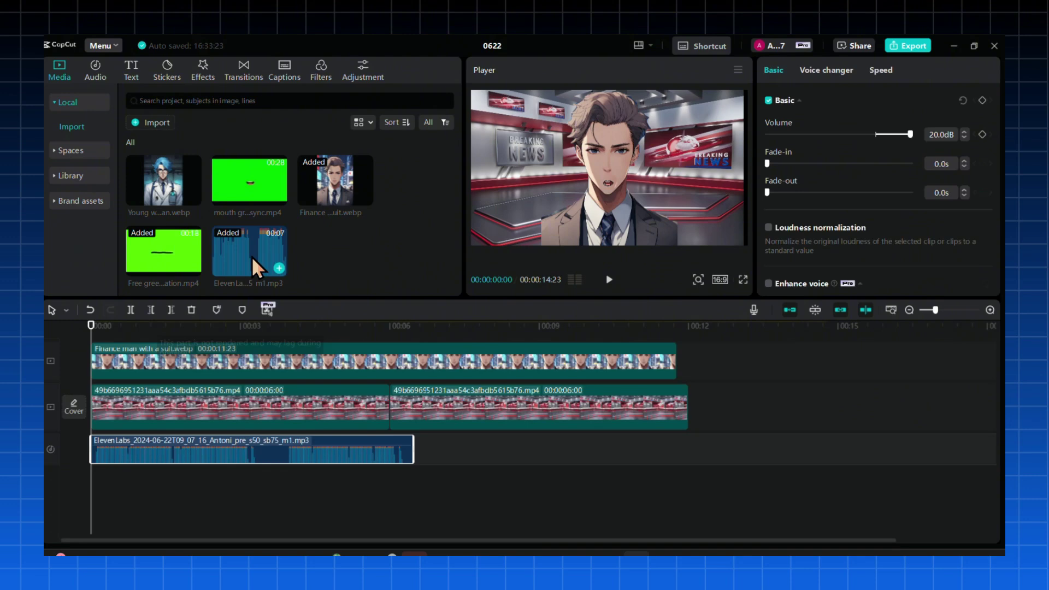
# Step: Select the ElevenLabs voiceover audio clip on the timeline
pyautogui.click(268, 265)
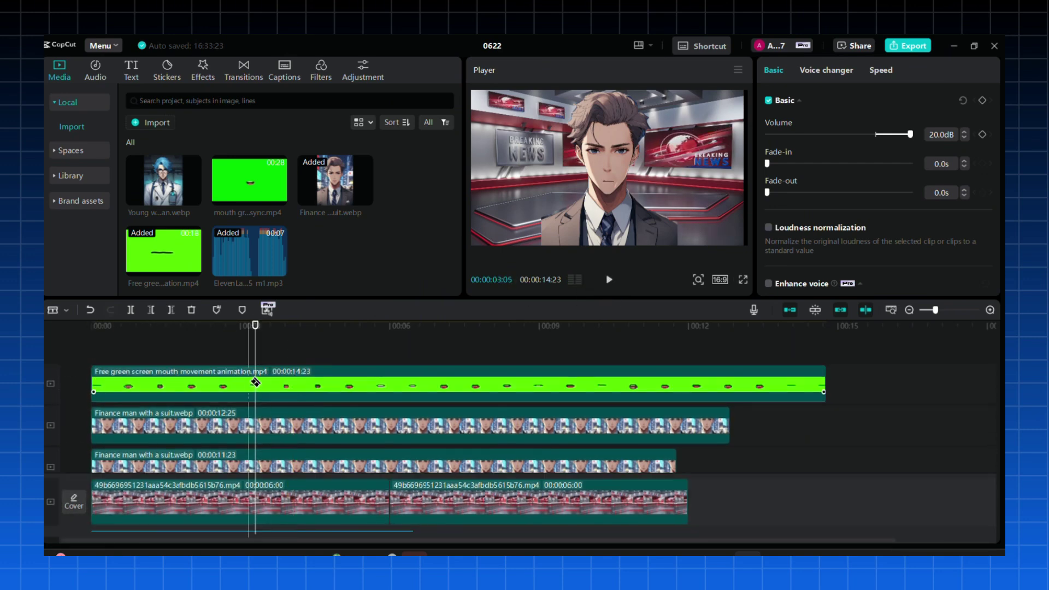
# Step: Split the mouth clip at the playhead and trim the second piece's start later, checking by playback
pyautogui.hotkey('ctrl', 'b')
pyautogui.click(256, 379)
pyautogui.moveTo(256, 378); pyautogui.dragTo(286, 381)
pyautogui.click(608, 279)
pyautogui.click(609, 279)
pyautogui.click(609, 279)
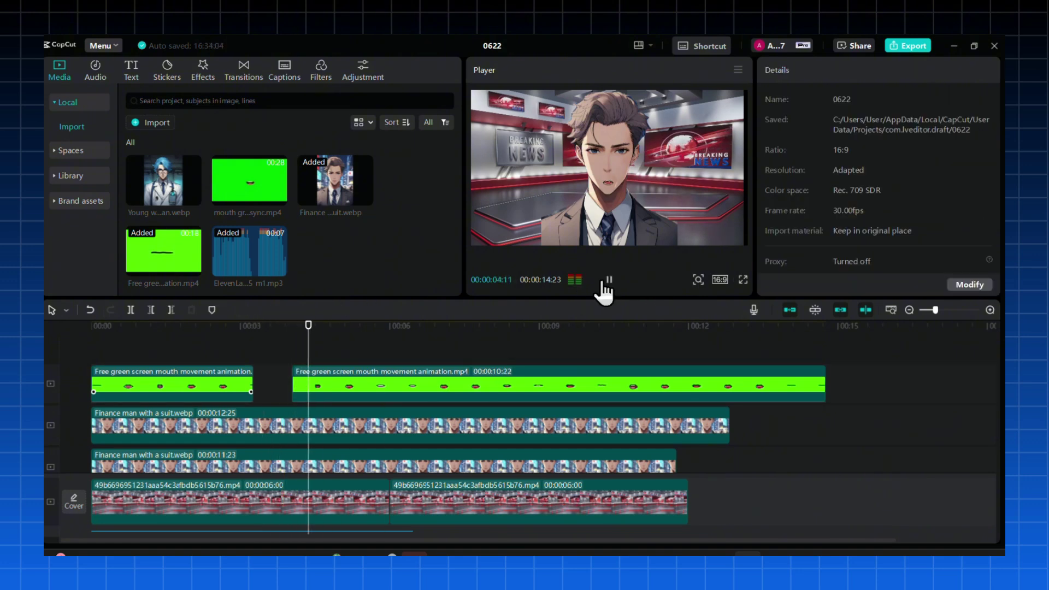
pyautogui.click(609, 279)
pyautogui.scroll(-2, 404, 364)
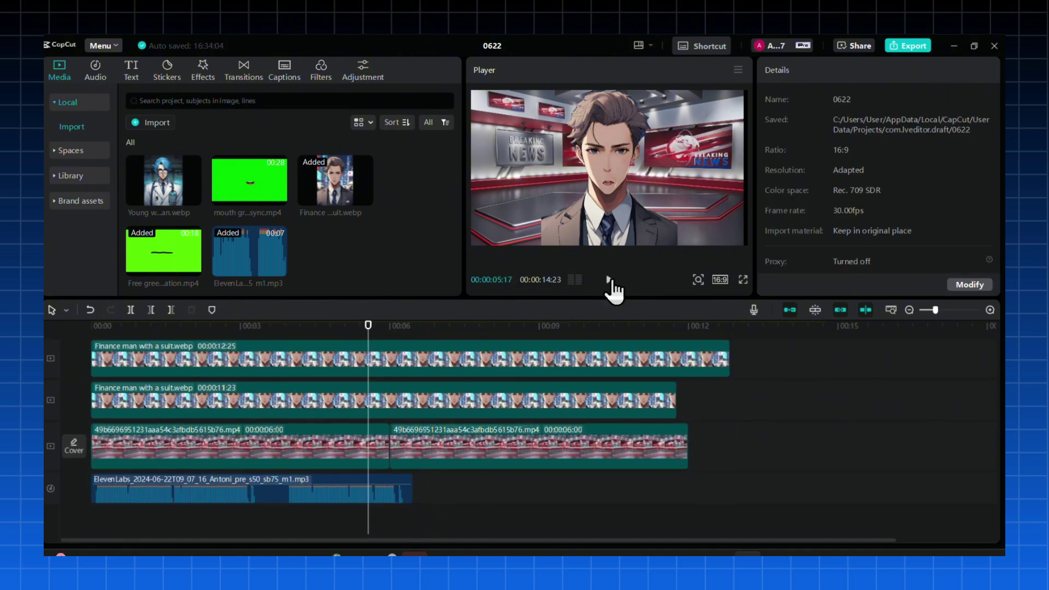
pyautogui.click(609, 279)
pyautogui.scroll(2, 410, 490)
# Step: Split the mouth clip again near 6 seconds and delete the leftover right piece
pyautogui.hotkey('ctrl', 'b')
pyautogui.click(479, 394)
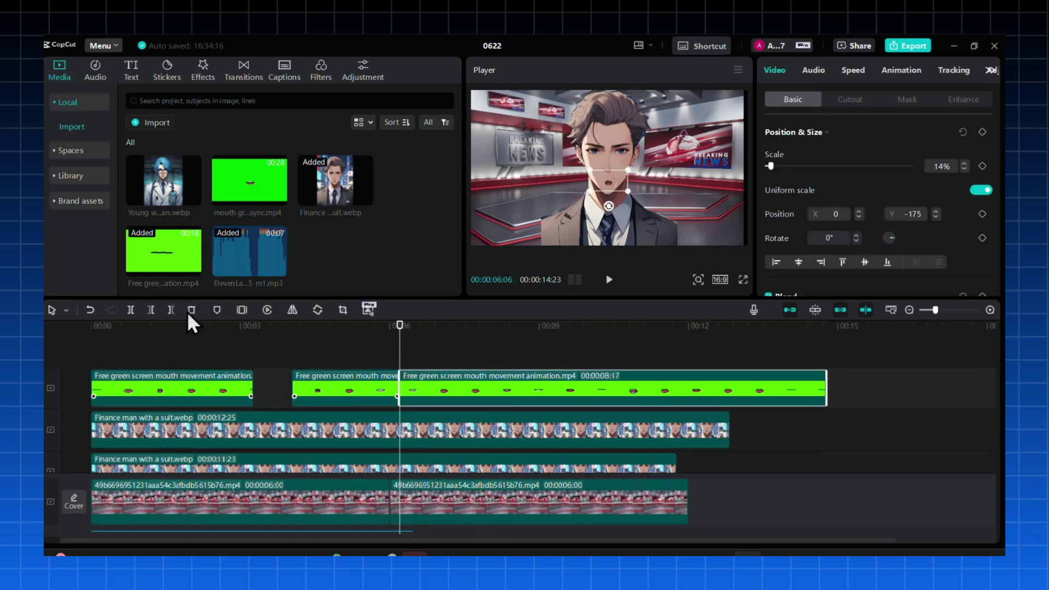
pyautogui.click(191, 310)
pyautogui.click(170, 328)
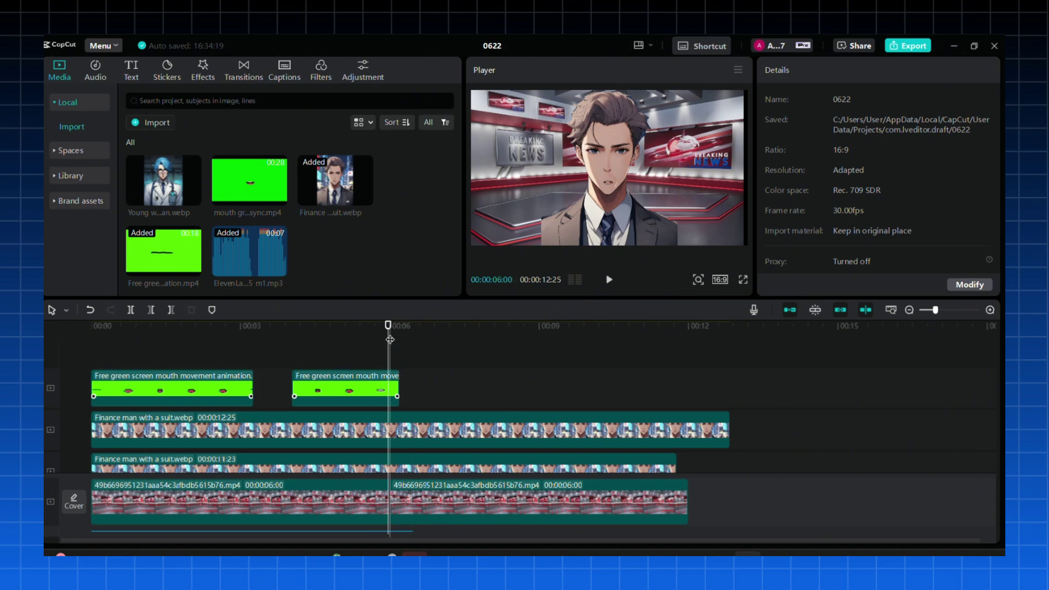
# Step: Return the playhead to 00:00 to preview the lip-synced news-anchor video
pyautogui.press('Home')
pyautogui.scroll(-2, 530, 364)
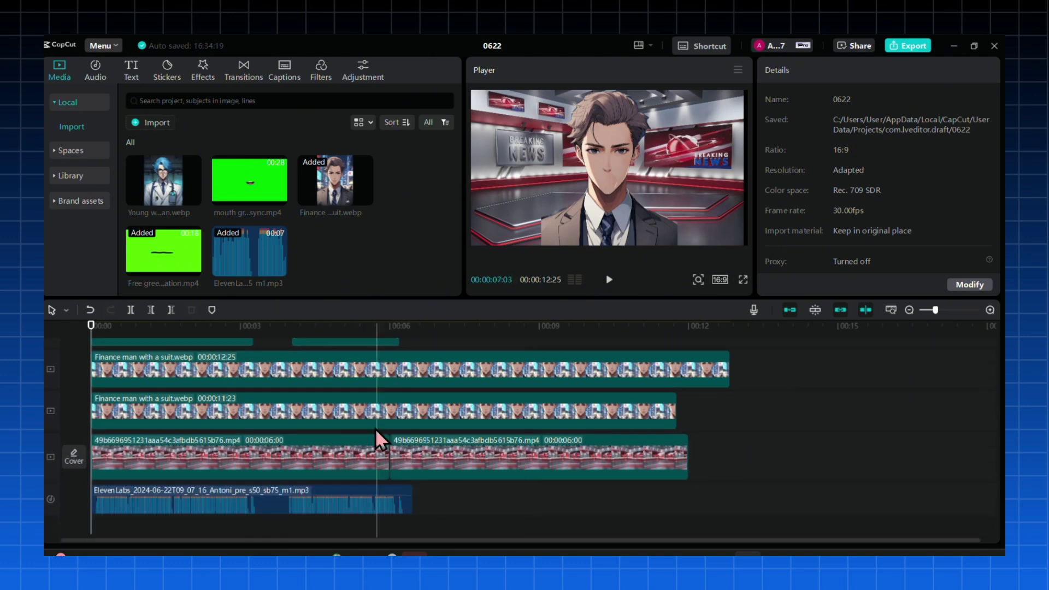
pyautogui.press('Home')
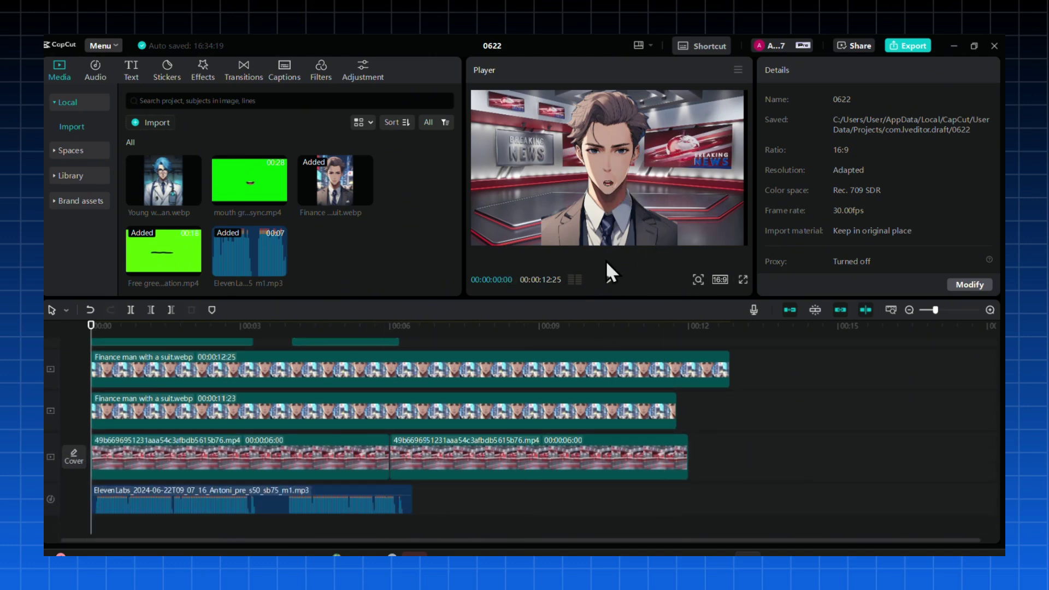
pyautogui.scroll(2, 318, 437)
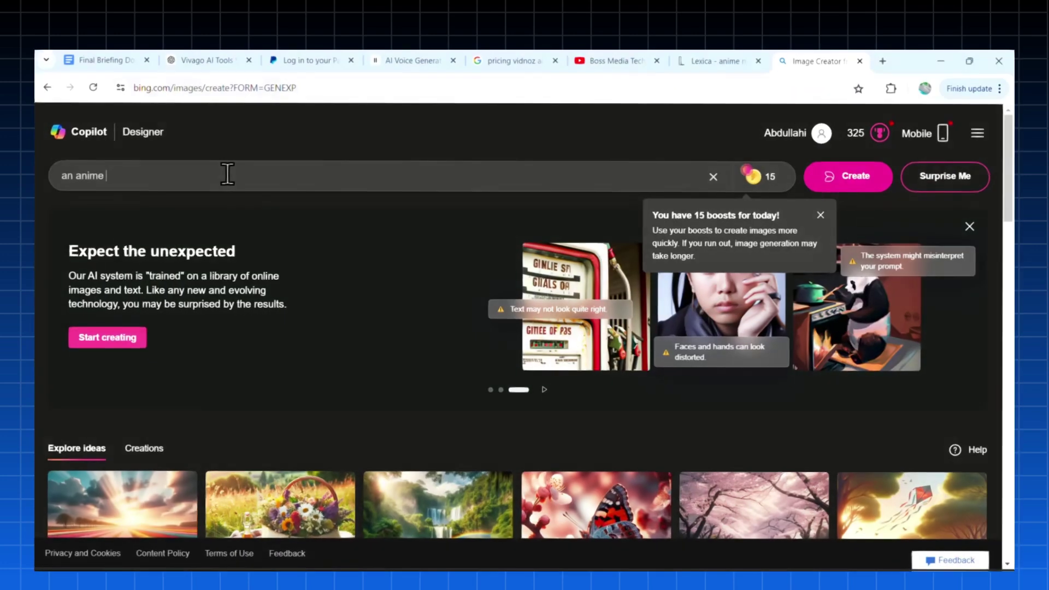
# Step: Generate images of an anime YouTuber with podcast mic, MacBook and 'boss media tech' hoodie
pyautogui.write('d as a youtuber i')
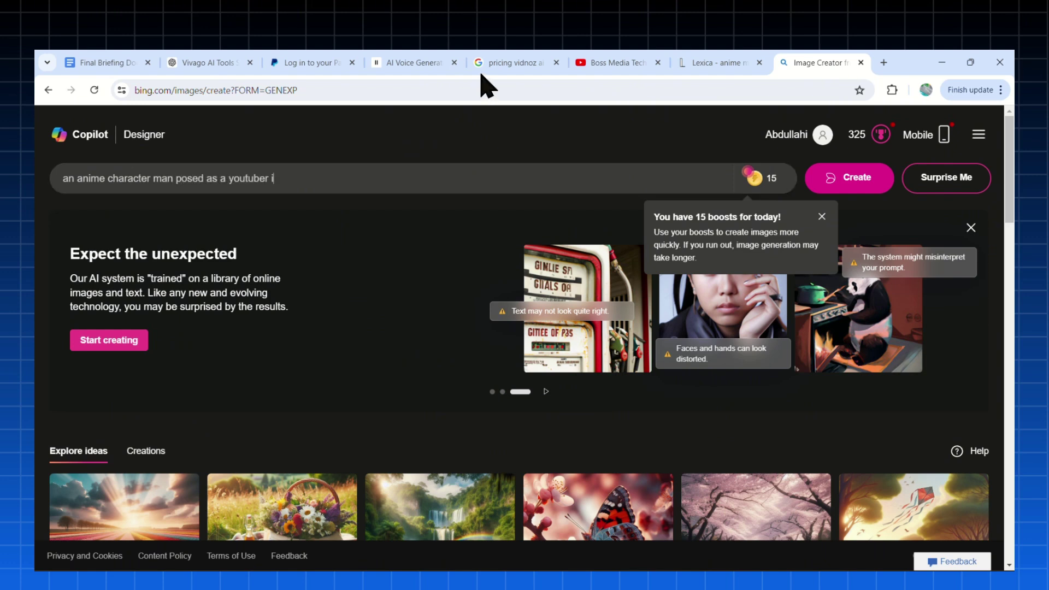
pyautogui.write('nfront of him is a podcast mic and a macbook, wearing a hoodie labeled ""boss media tech"')
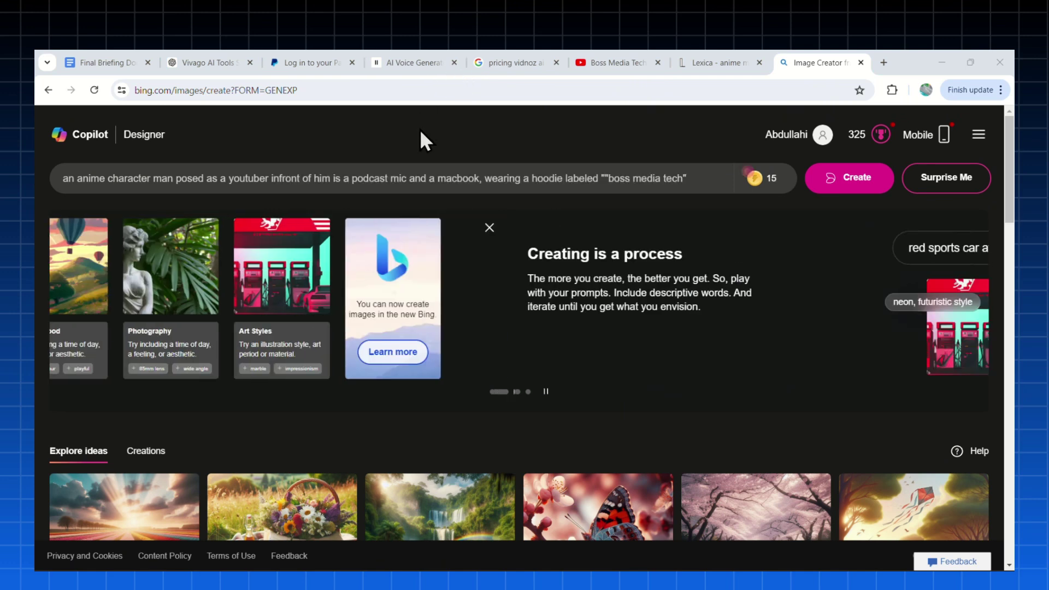
pyautogui.click(836, 185)
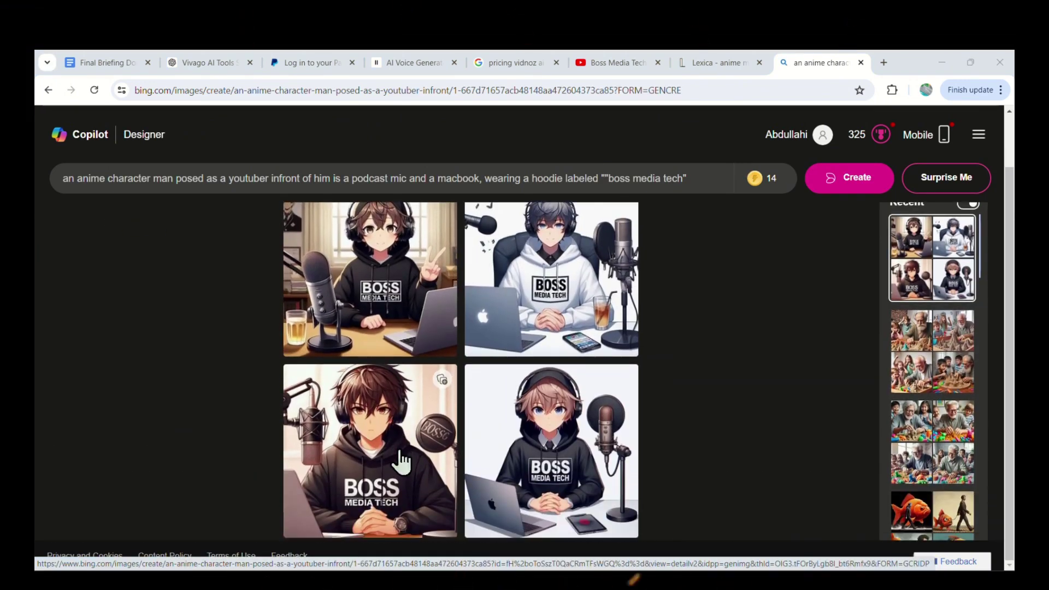
# Step: View a generated Bing image full-size, step forward two images, then back two
pyautogui.click(562, 363)
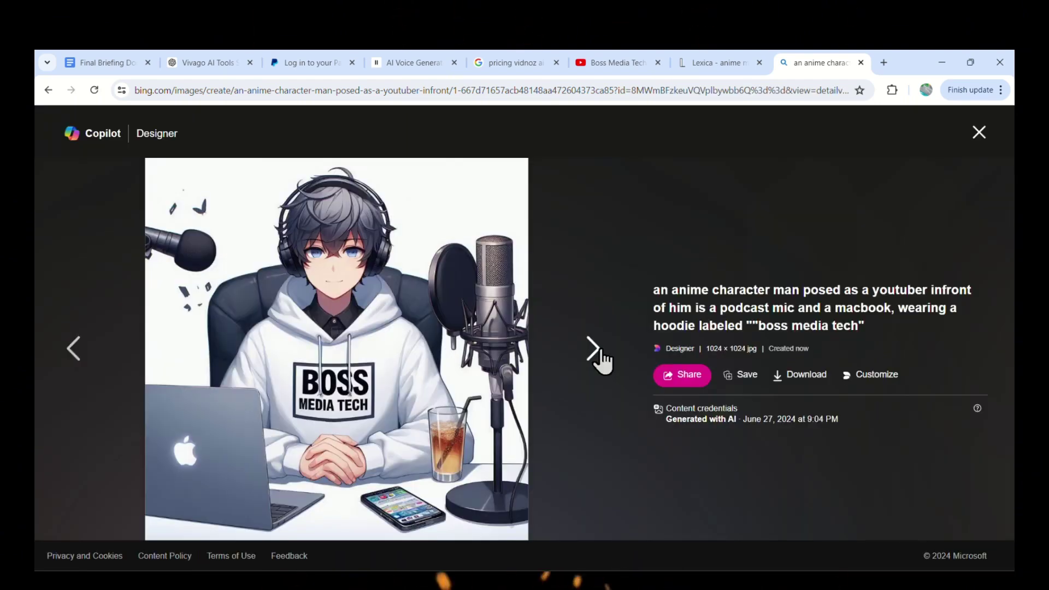
pyautogui.click(592, 350)
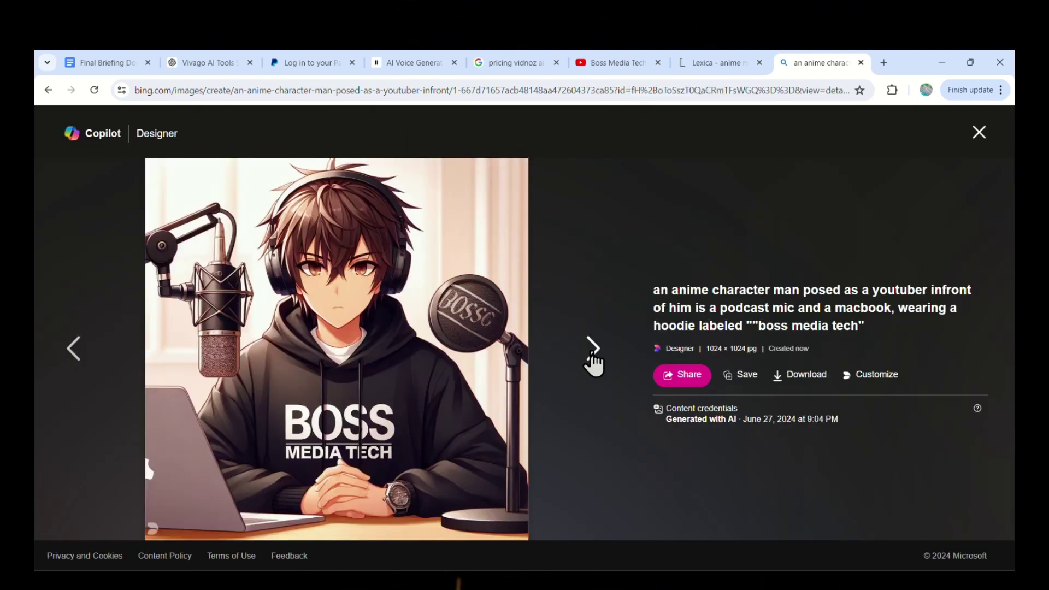
pyautogui.click(593, 360)
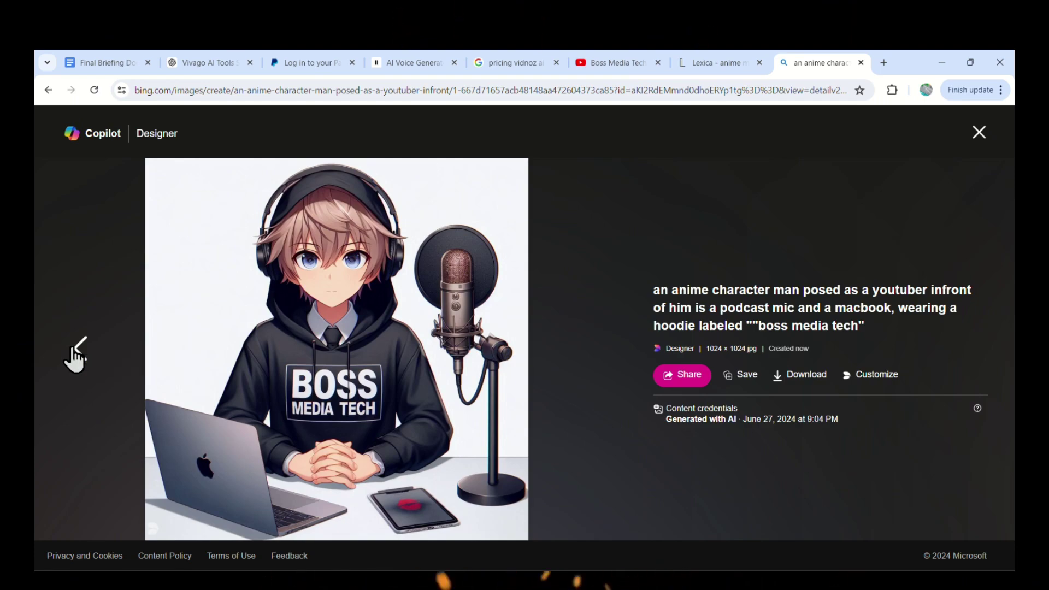
pyautogui.click(77, 353)
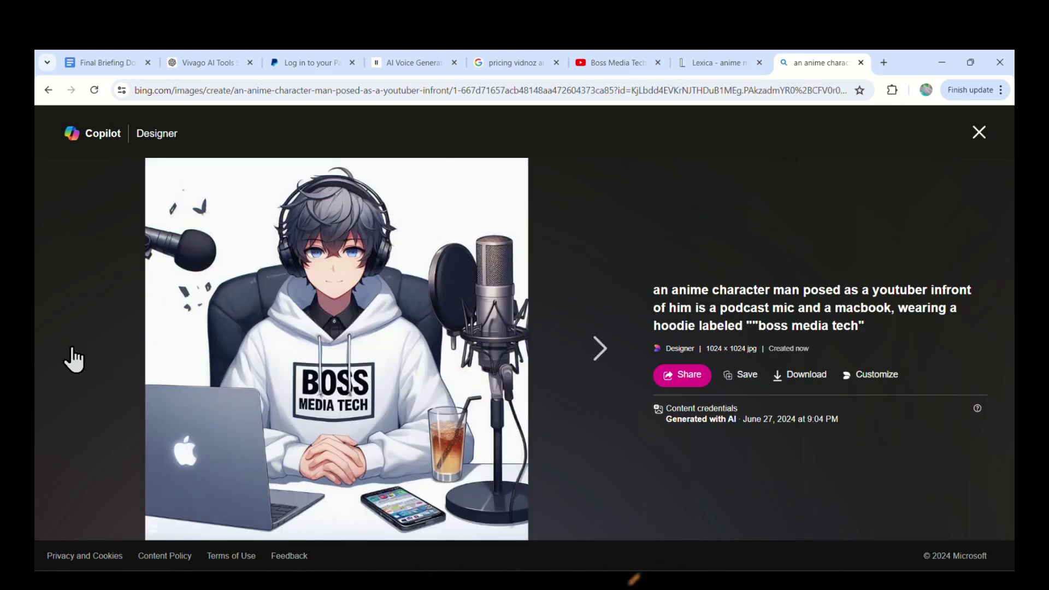
pyautogui.click(75, 354)
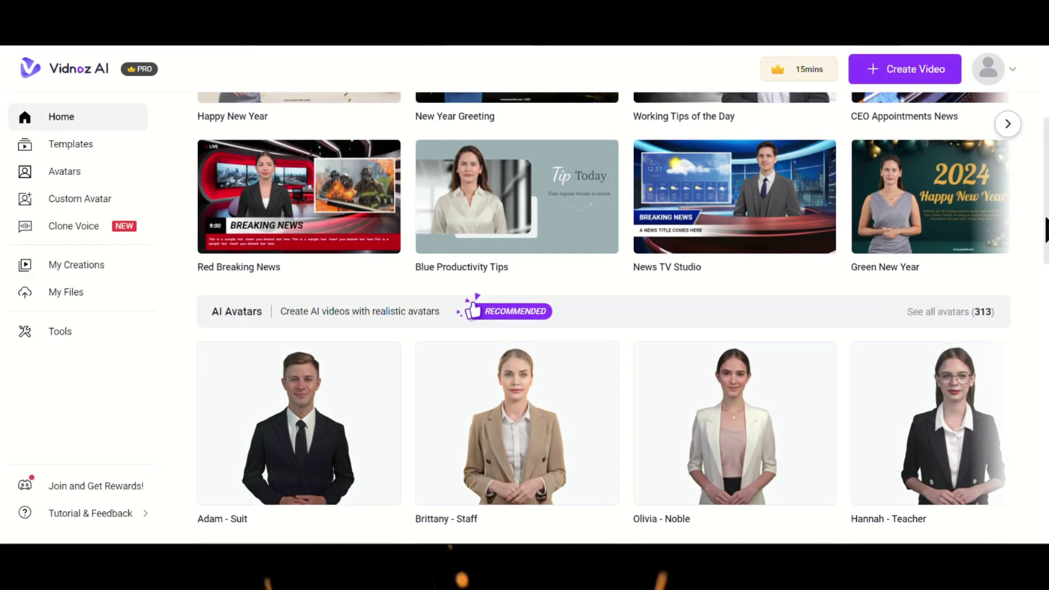
pyautogui.scroll(-3, 601, 317)
pyautogui.scroll(7, 601, 317)
pyautogui.scroll(-4, 601, 317)
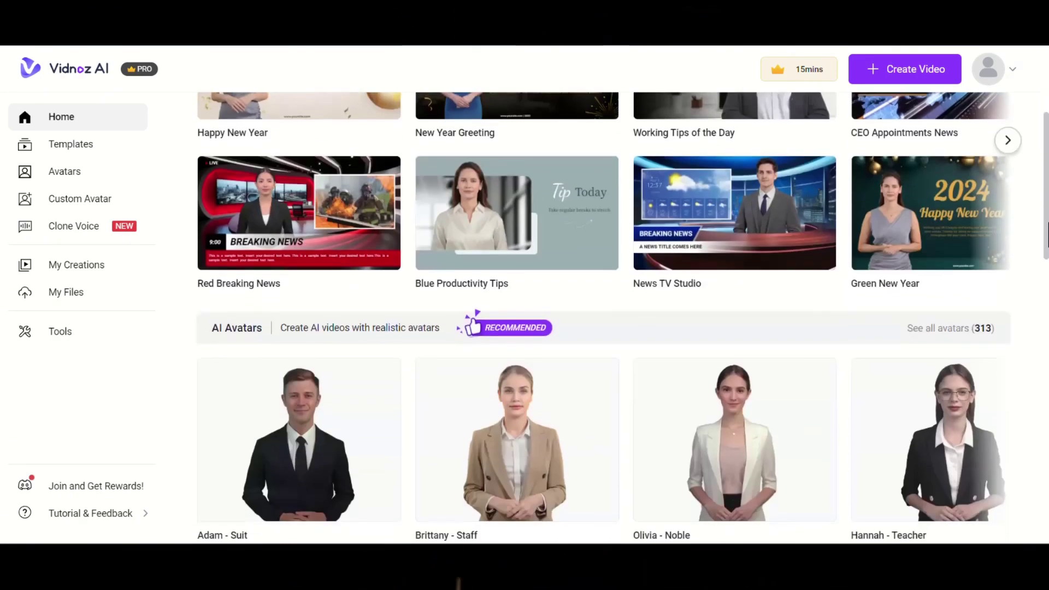
pyautogui.scroll(-3, 601, 317)
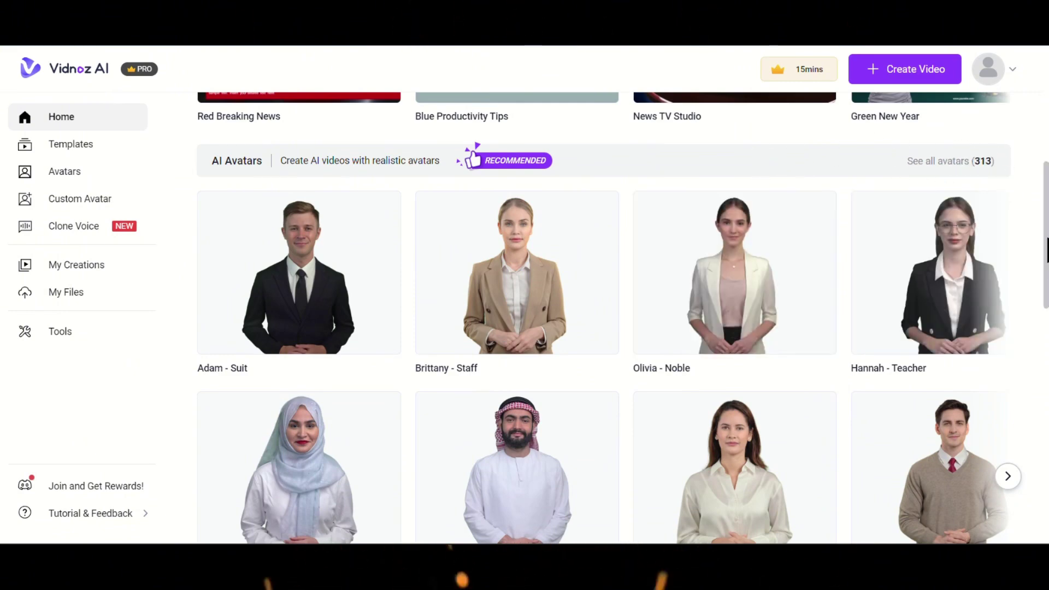
pyautogui.moveTo(1047, 250); pyautogui.dragTo(1046, 430)
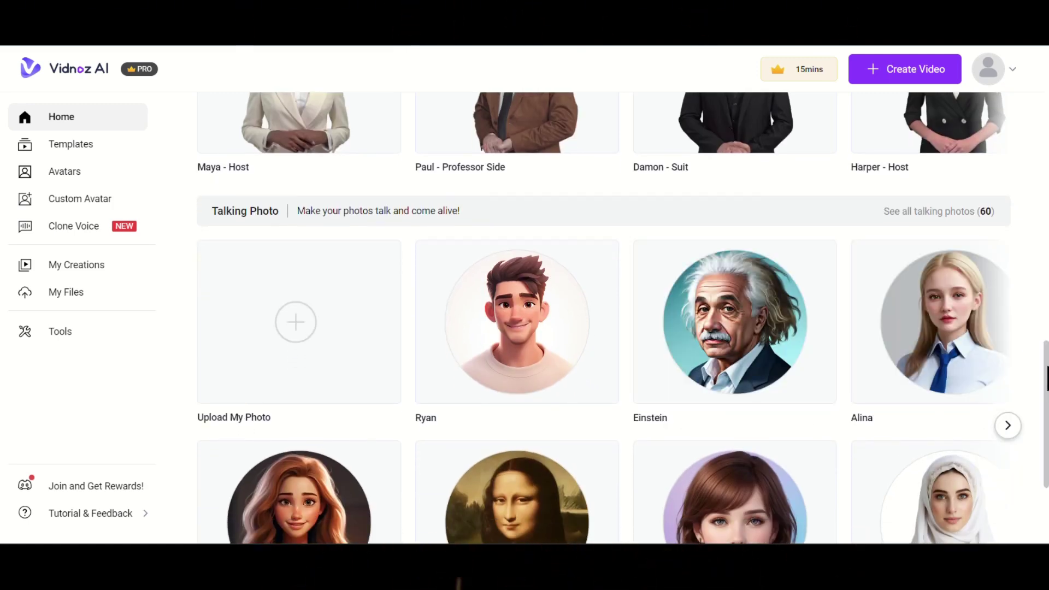
pyautogui.moveTo(1047, 377); pyautogui.dragTo(1047, 131)
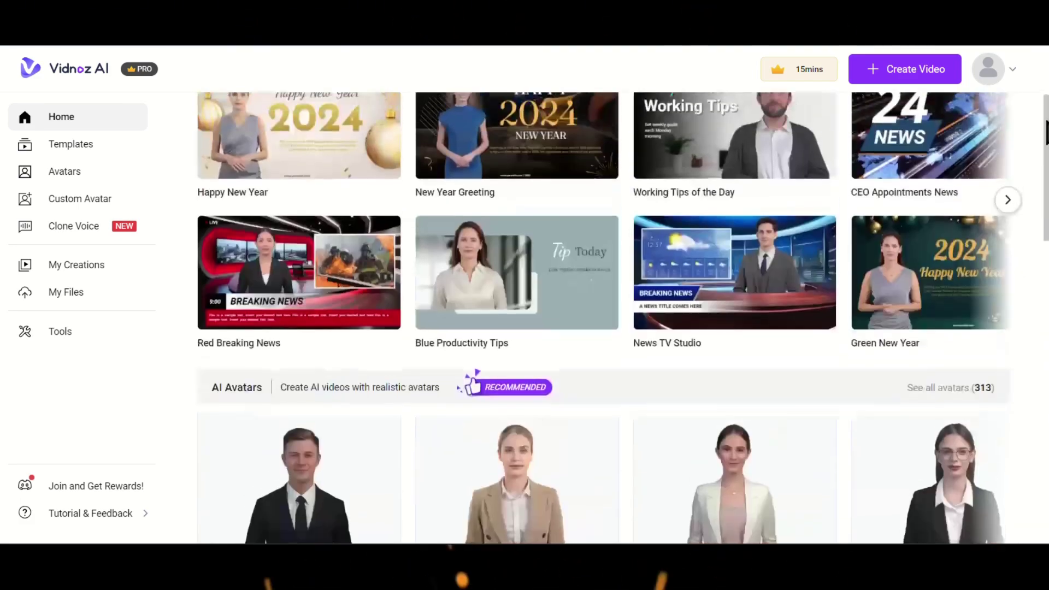
# Step: Open the Vidnoz Templates page and scroll through the Landscape template categories
pyautogui.click(89, 145)
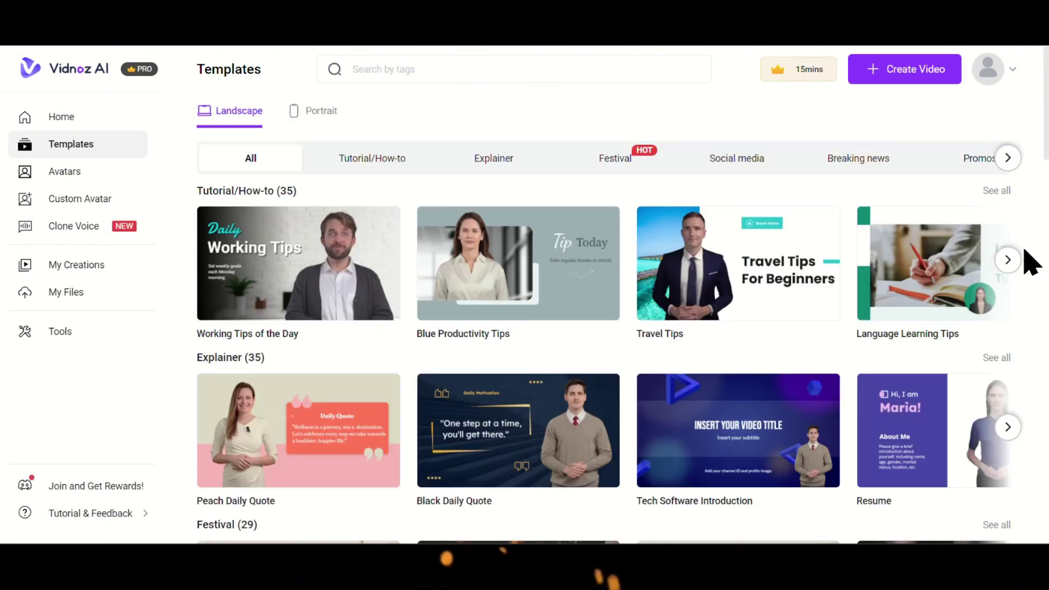
pyautogui.scroll(-2, 1029, 263)
pyautogui.scroll(2, 1030, 263)
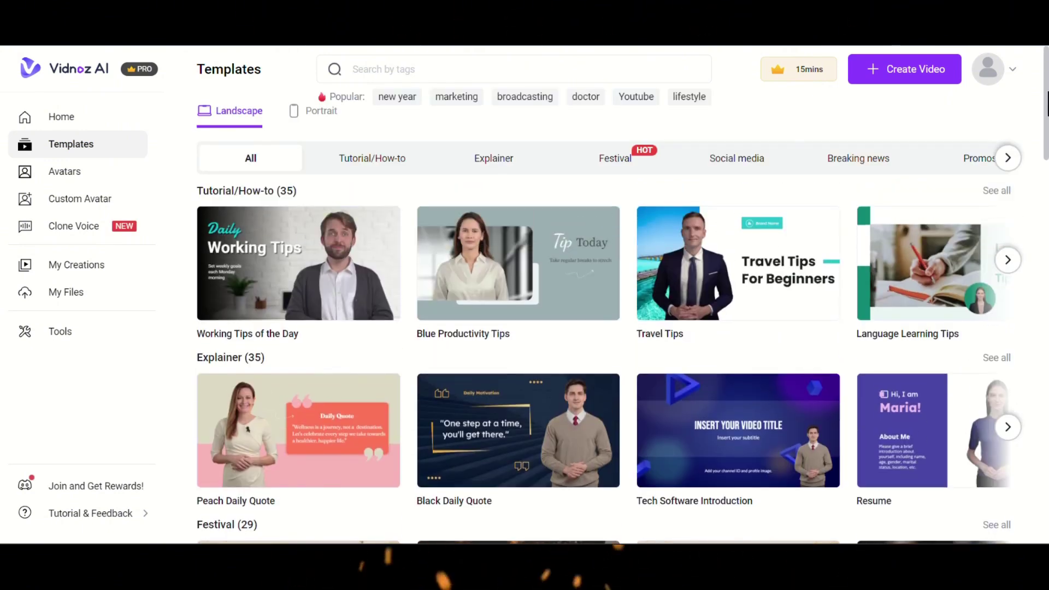